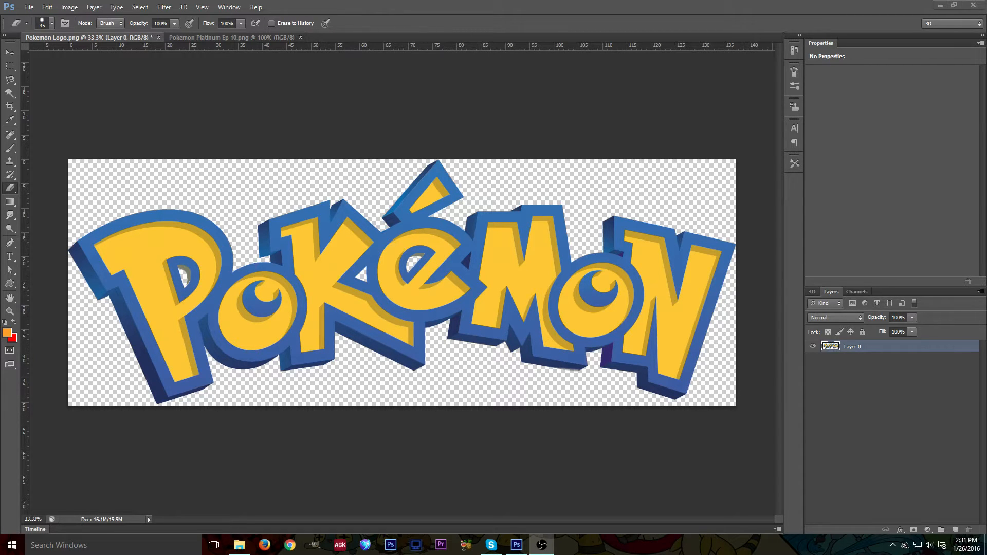
# Compare the yellow Pokemon logo with the purple Pokemon Platinum Ep 10 thumbnail in the other open document.
pyautogui.click(224, 37)
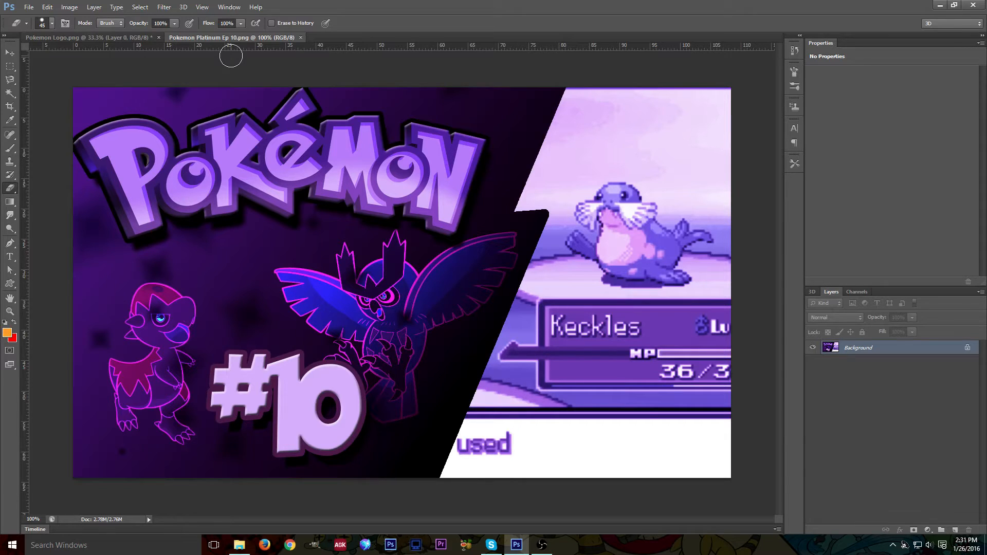
pyautogui.click(72, 39)
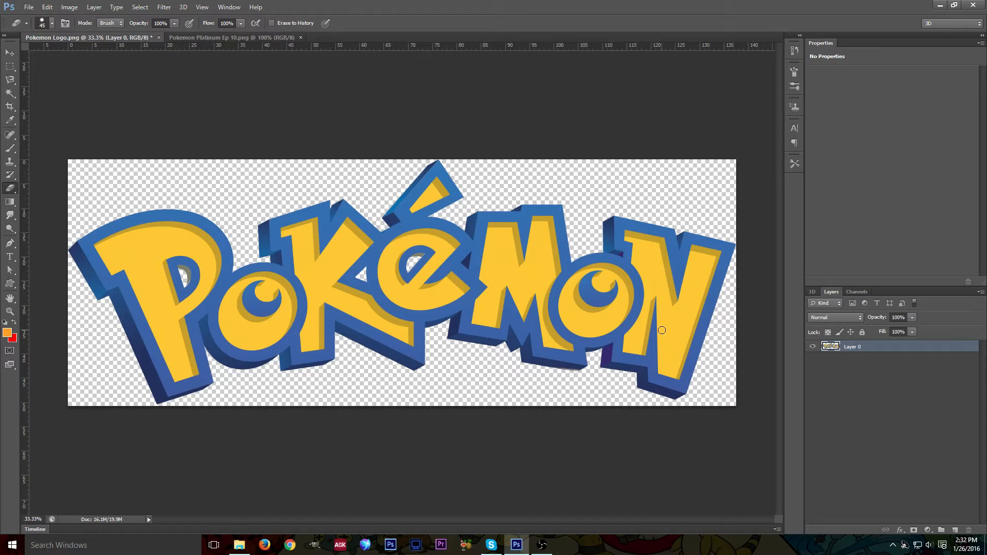
pyautogui.click(215, 37)
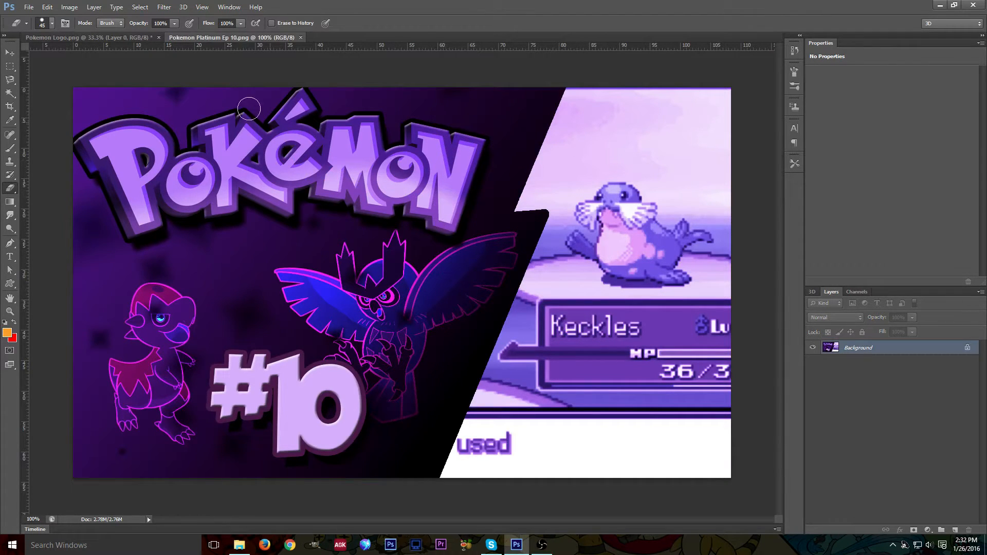
pyautogui.click(125, 36)
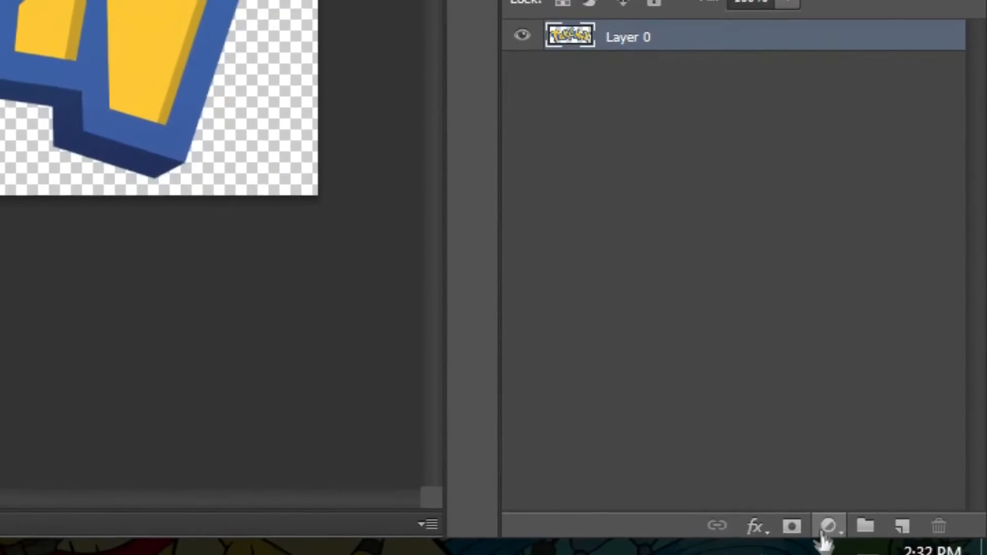
# Add a Photo Filter adjustment layer using the Green filter and raise its density.
pyautogui.click(822, 550)
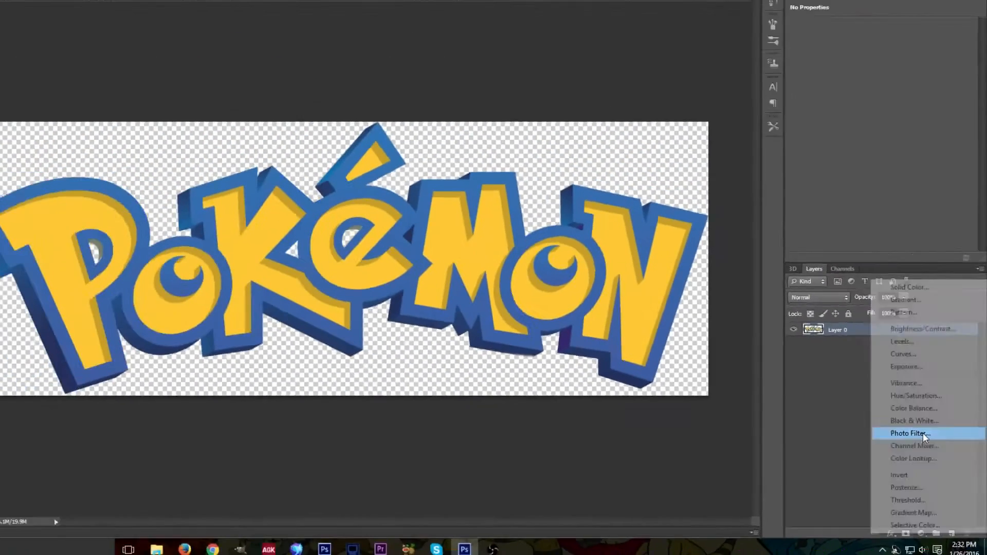
pyautogui.click(834, 340)
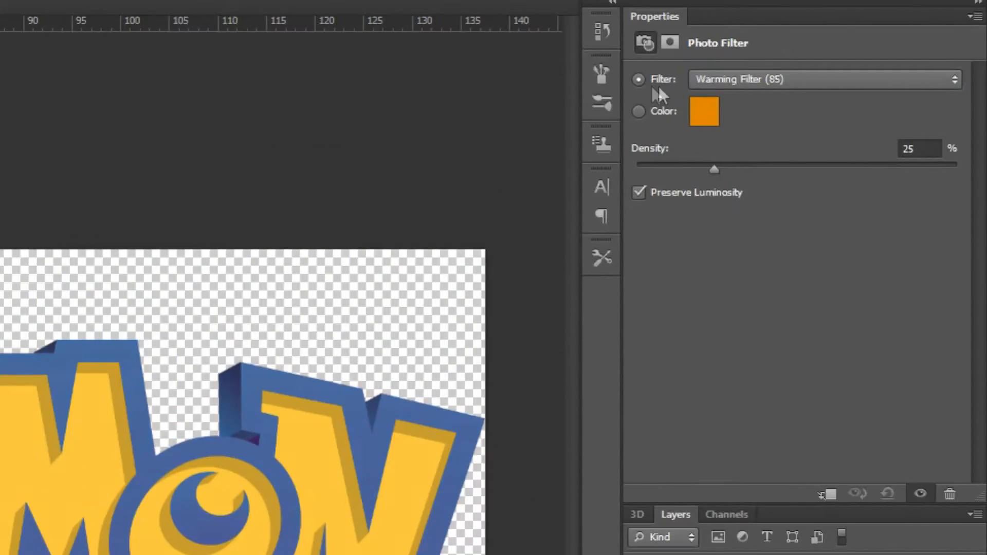
pyautogui.click(735, 80)
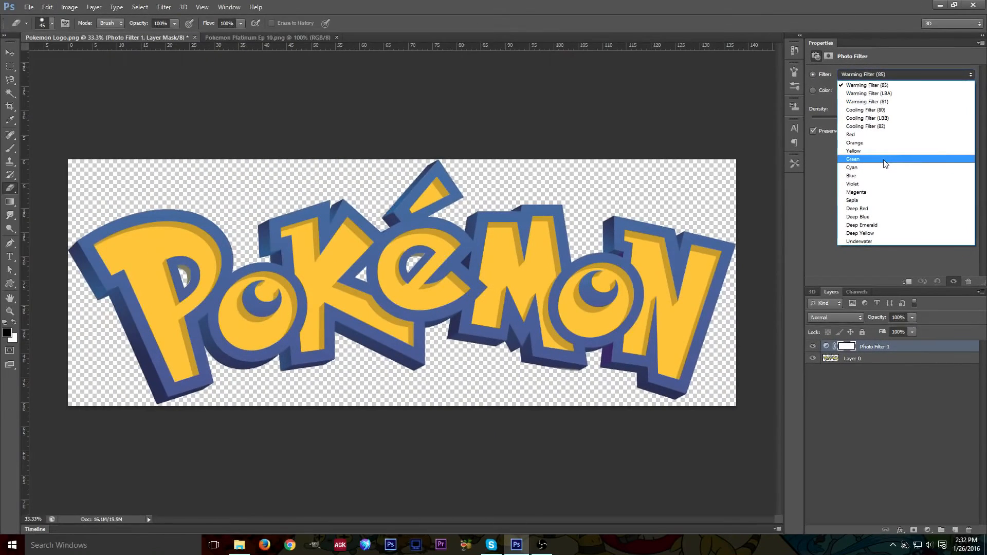
pyautogui.click(858, 160)
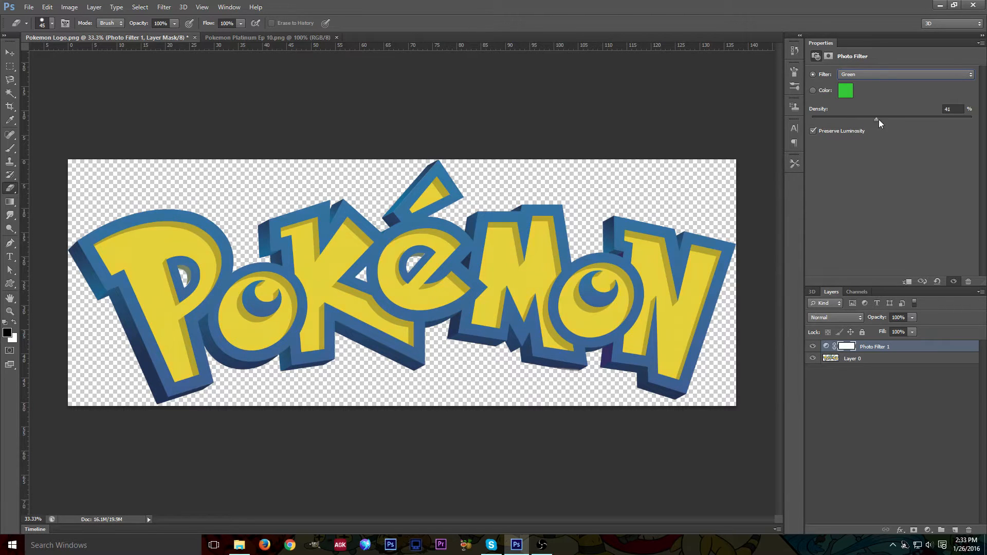
pyautogui.moveTo(939, 119); pyautogui.dragTo(986, 121)
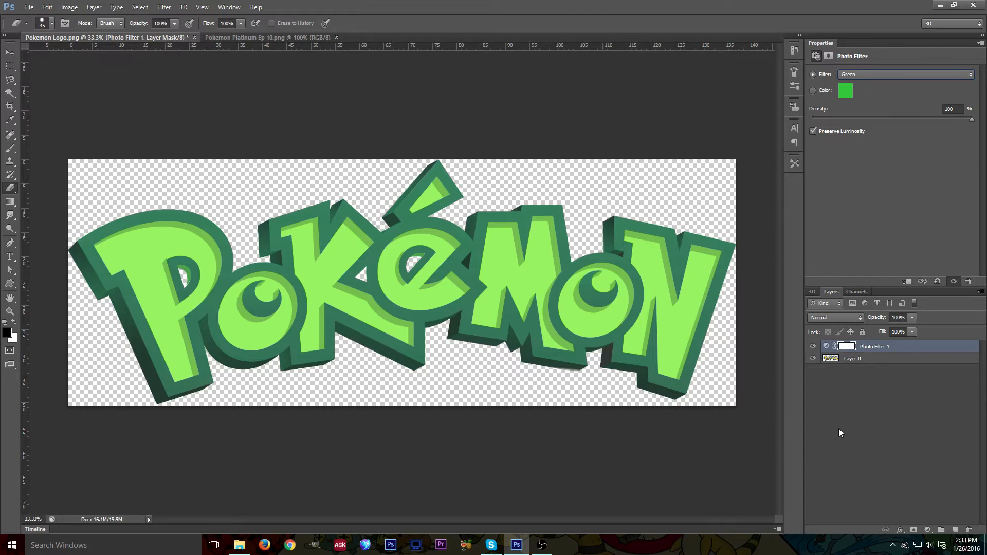
# Add a Color Balance adjustment layer and set the midtone Magenta–Green slider to +37.
pyautogui.click(929, 530)
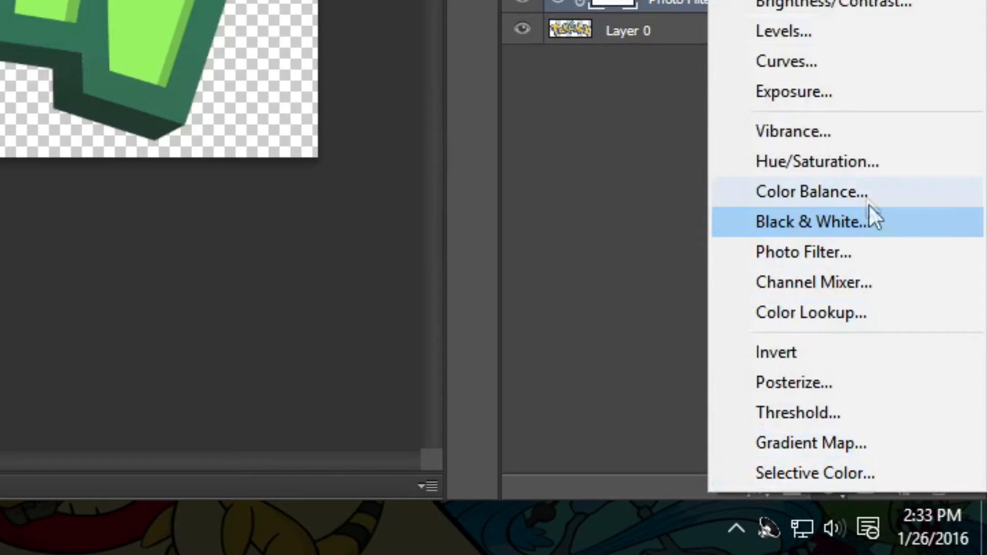
pyautogui.click(849, 190)
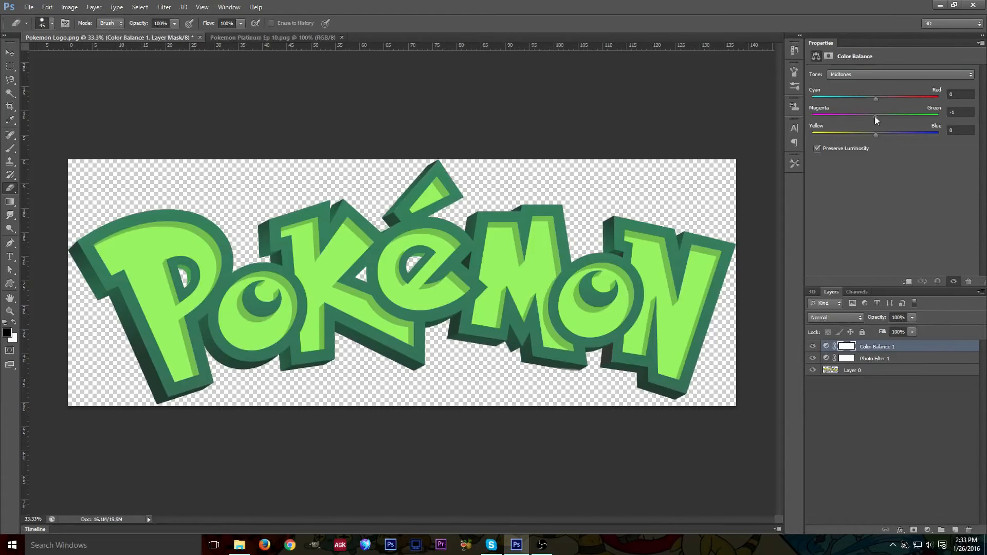
pyautogui.moveTo(876, 118); pyautogui.dragTo(963, 140)
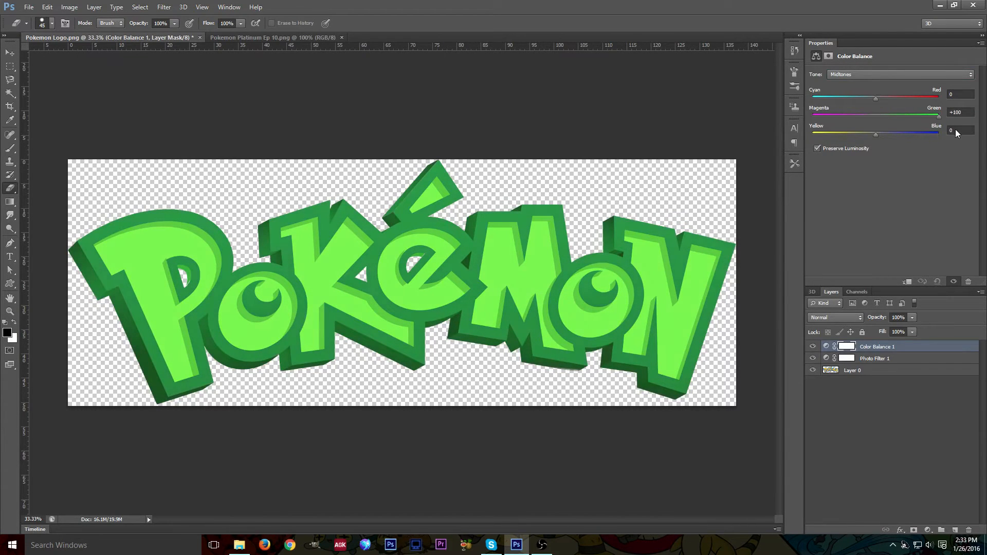
pyautogui.moveTo(957, 128); pyautogui.dragTo(774, 122)
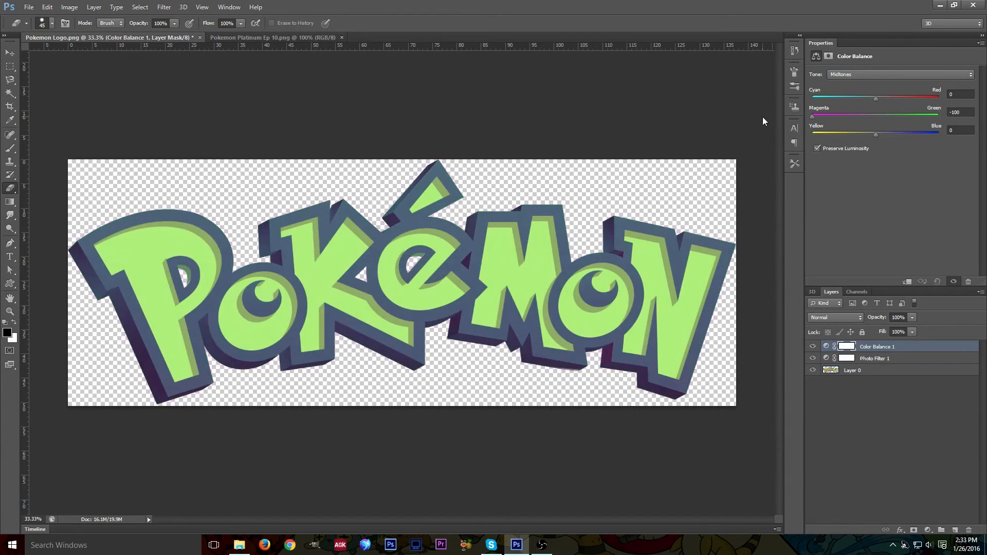
pyautogui.moveTo(764, 116); pyautogui.dragTo(906, 130)
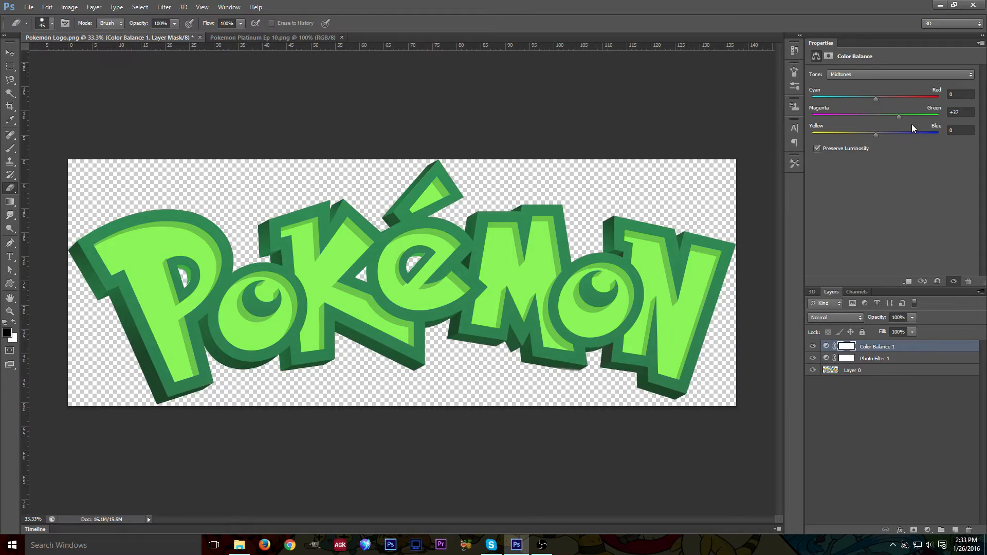
# Add a Curves adjustment layer and pull the RGB curve downward to darken the logo.
pyautogui.click(928, 530)
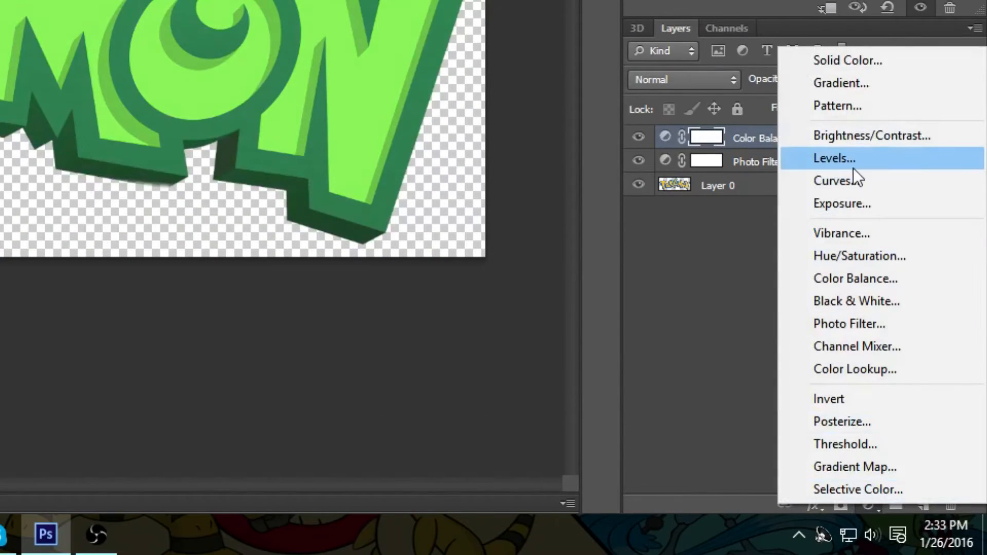
pyautogui.click(848, 180)
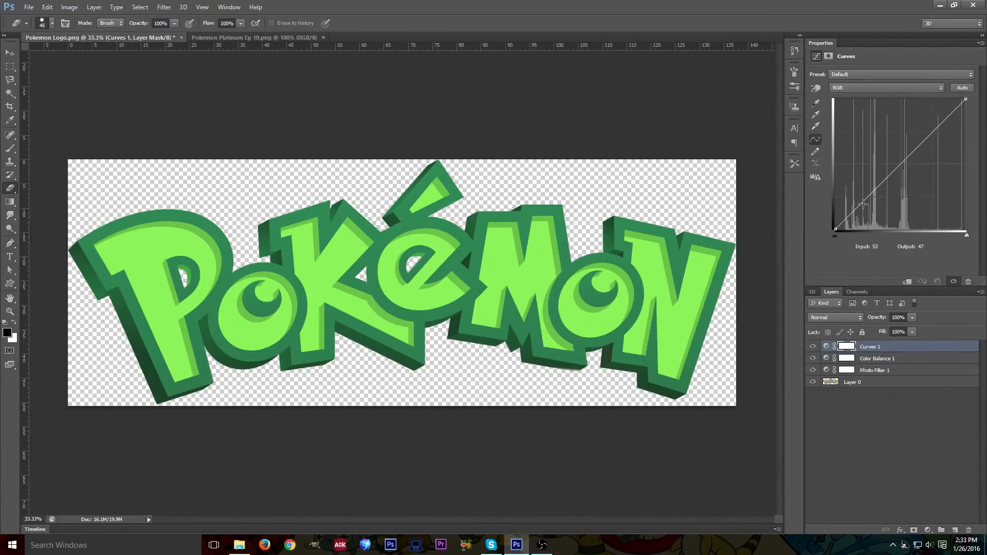
pyautogui.moveTo(859, 195); pyautogui.dragTo(870, 208)
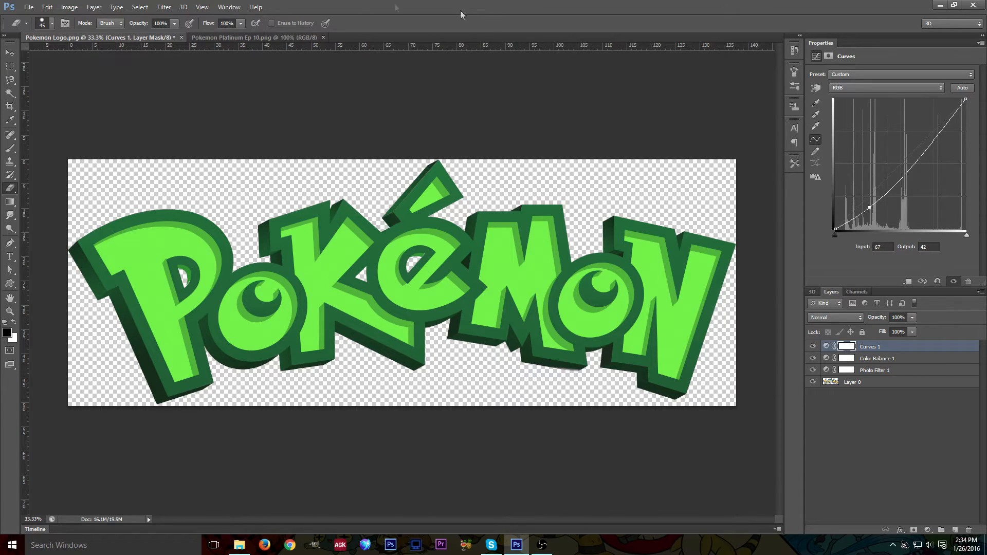
# Compare the adjusted logo against the thumbnail document again.
pyautogui.click(231, 36)
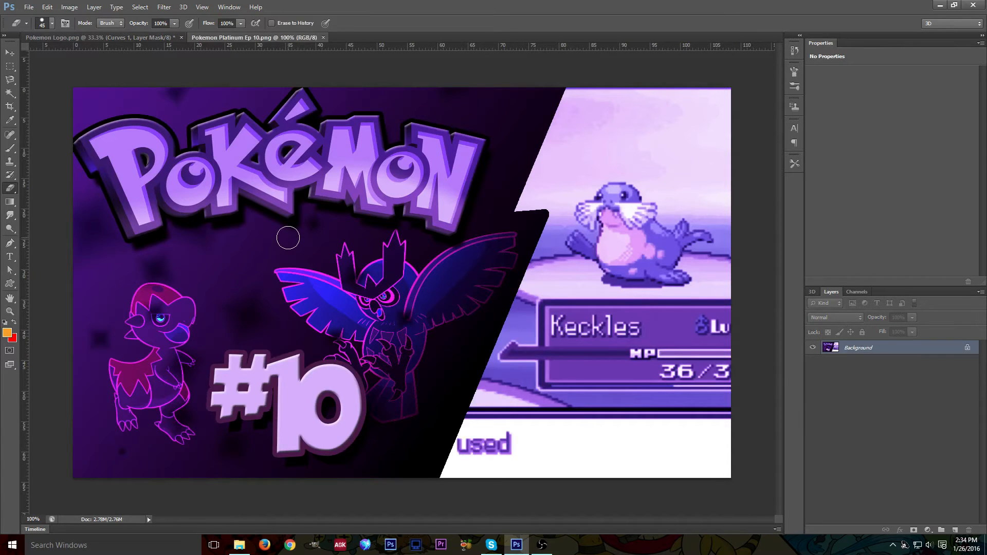
pyautogui.click(97, 37)
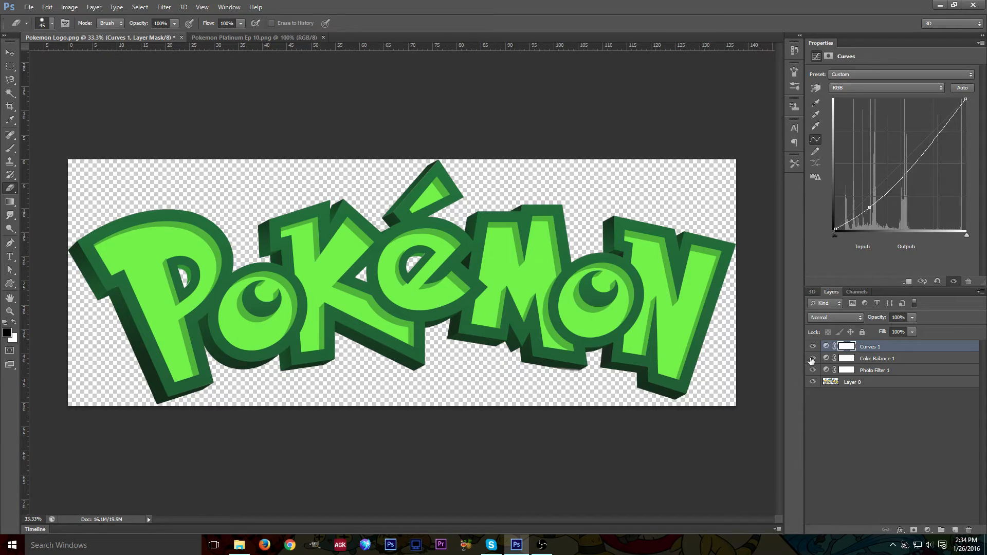
# Delete the Curves, Color Balance and Photo Filter adjustment layers.
pyautogui.click(884, 349)
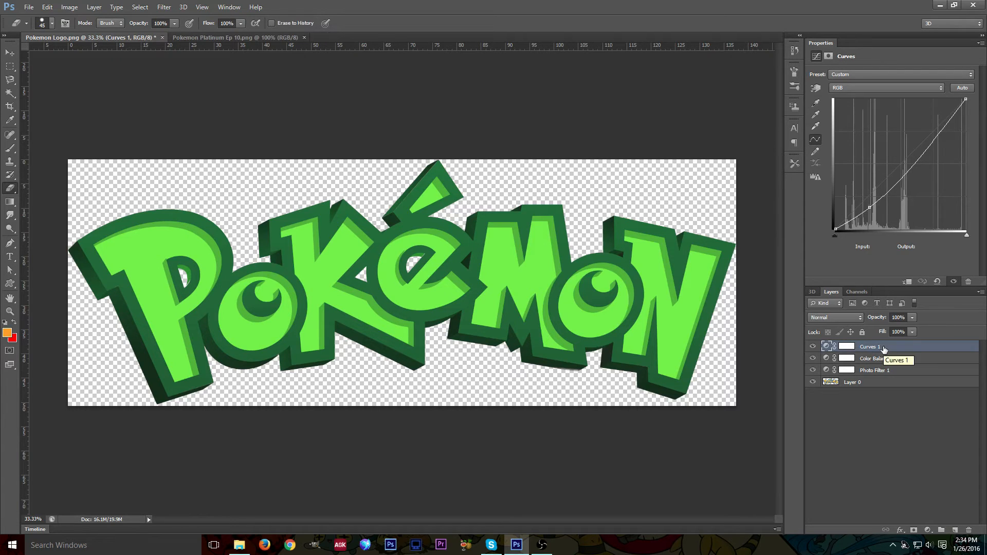
pyautogui.press('Delete')
pyautogui.click(884, 350)
pyautogui.press('Delete')
pyautogui.press('Delete')
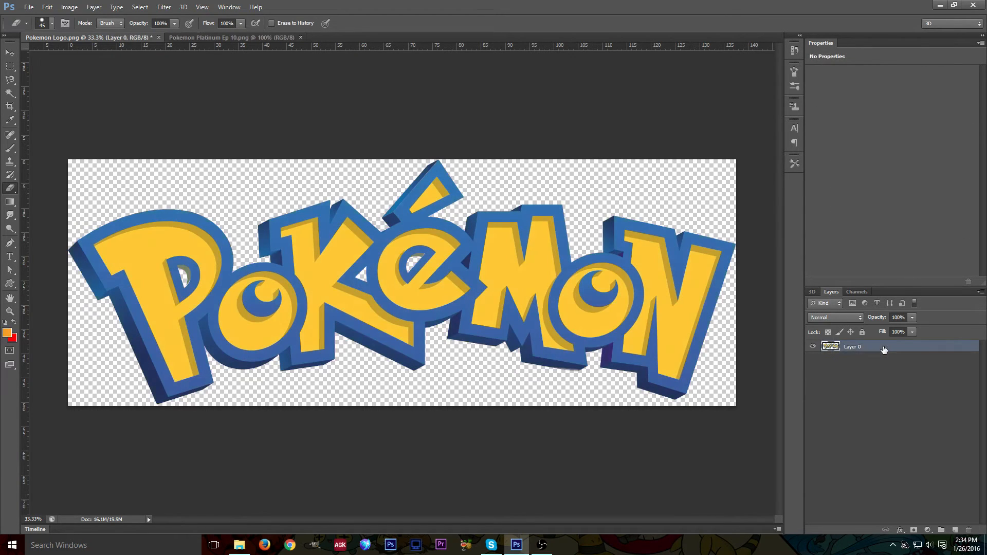
# Select the entire Pokemon logo with the Quick Selection Tool.
pyautogui.click(9, 93)
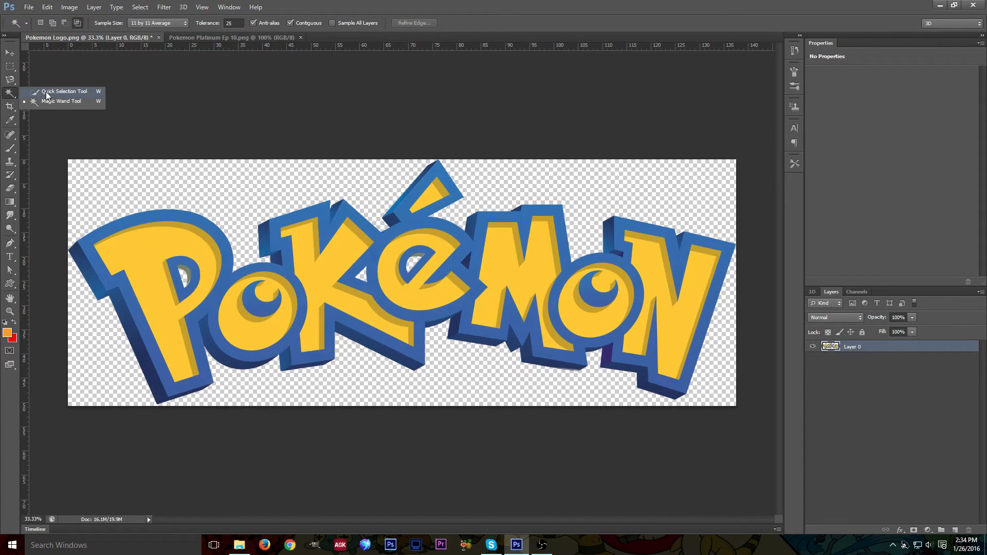
pyautogui.click(47, 94)
pyautogui.moveTo(86, 193)
pyautogui.mouseDown()
pyautogui.moveTo(73, 280)
pyautogui.moveTo(237, 217)
pyautogui.moveTo(174, 350)
pyautogui.moveTo(244, 280)
pyautogui.moveTo(318, 343)
pyautogui.mouseUp()
pyautogui.moveTo(441, 323)
pyautogui.mouseDown()
pyautogui.moveTo(463, 355)
pyautogui.moveTo(273, 379)
pyautogui.mouseUp()
pyautogui.moveTo(497, 319)
pyautogui.mouseDown()
pyautogui.moveTo(474, 252)
pyautogui.moveTo(437, 225)
pyautogui.moveTo(416, 261)
pyautogui.moveTo(427, 198)
pyautogui.moveTo(472, 186)
pyautogui.mouseUp()
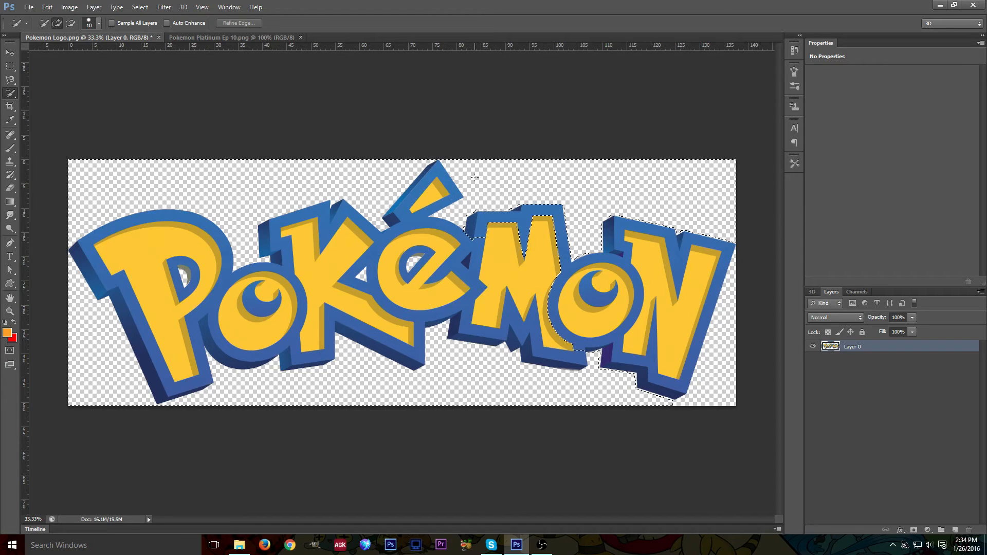
pyautogui.moveTo(576, 238); pyautogui.dragTo(622, 255)
pyautogui.moveTo(723, 316); pyautogui.dragTo(695, 400)
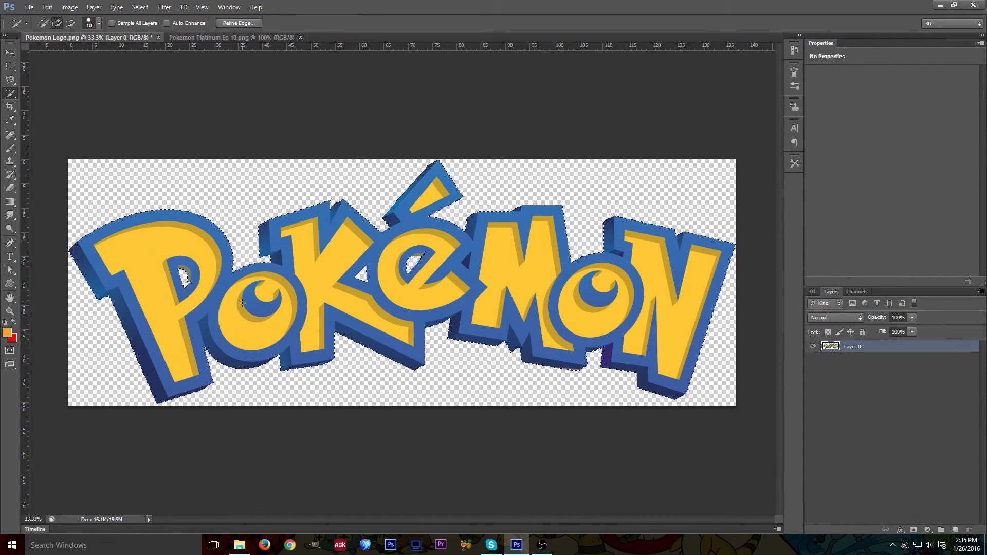
# Set the foreground colour to a bright green.
pyautogui.click(7, 332)
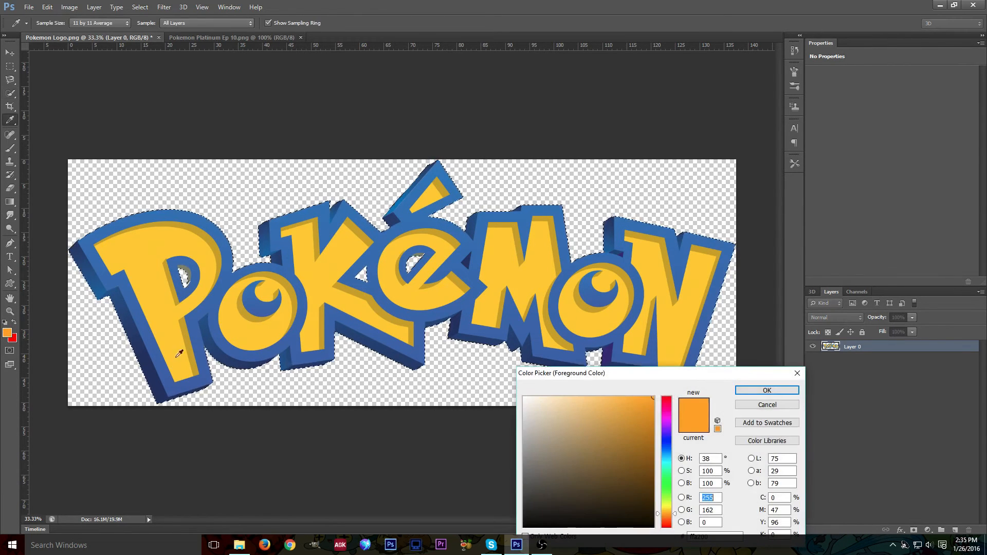
pyautogui.moveTo(671, 492); pyautogui.dragTo(654, 448)
pyautogui.click(653, 467)
pyautogui.click(769, 390)
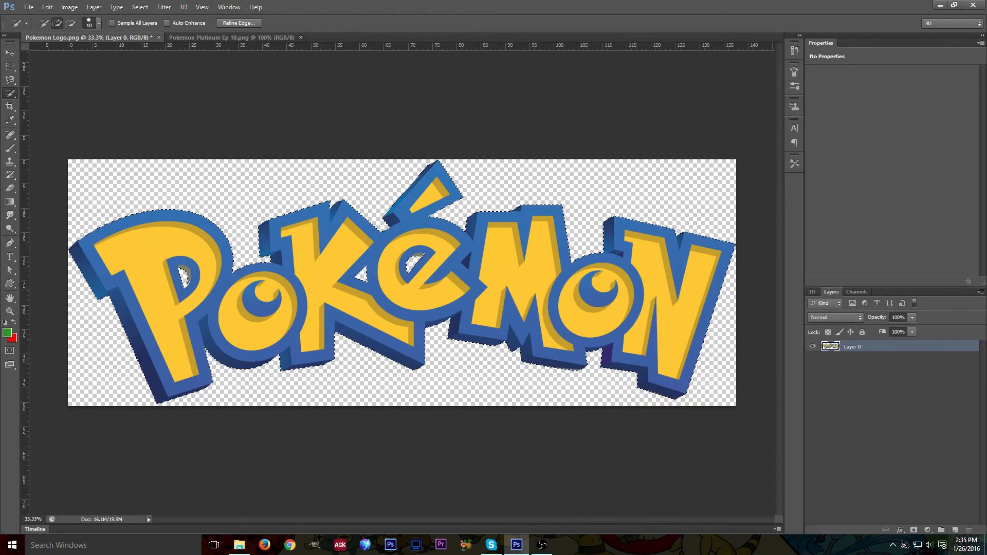
# Add a new layer and set the background colour to a dark green (H 97, S 100%, B 31%).
pyautogui.click(955, 530)
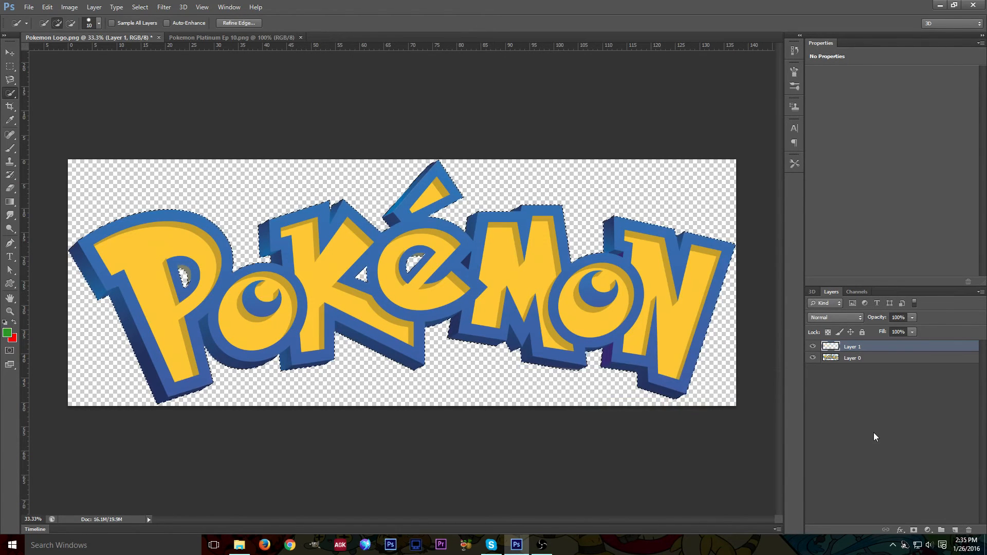
pyautogui.press('g')
pyautogui.hotkey('shift', 'g')
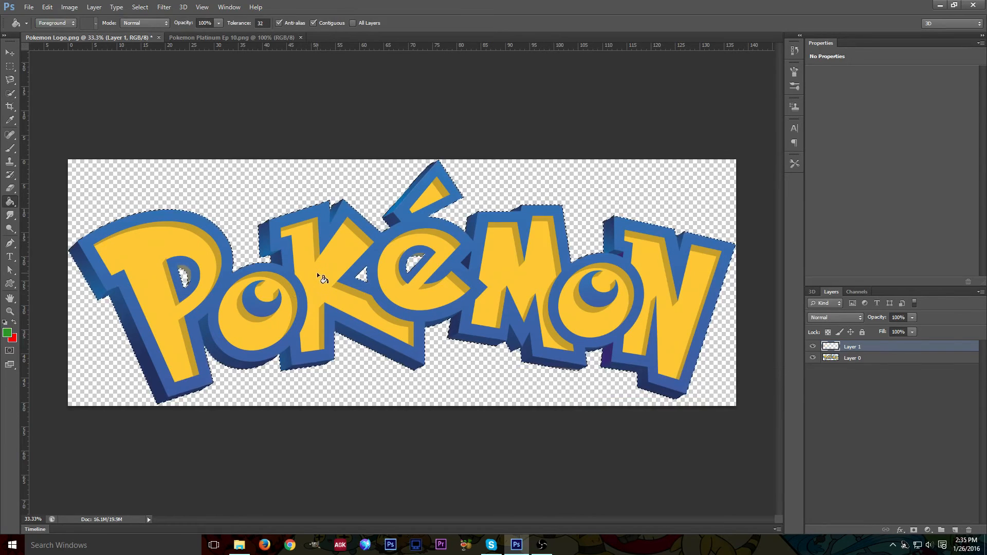
pyautogui.hotkey('shift', 'g')
pyautogui.hotkey('shift', 'g')
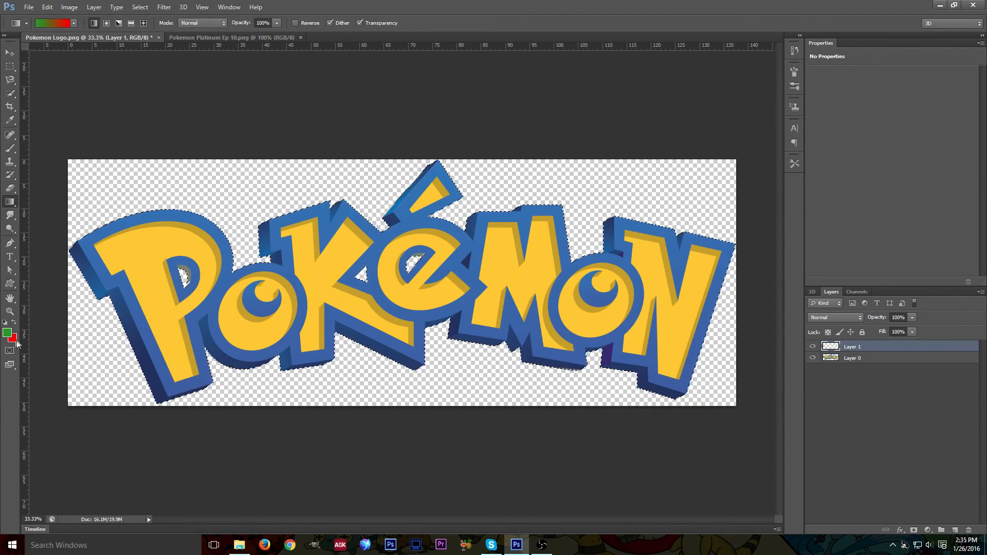
pyautogui.press('i')
pyautogui.click(13, 339)
pyautogui.click(668, 492)
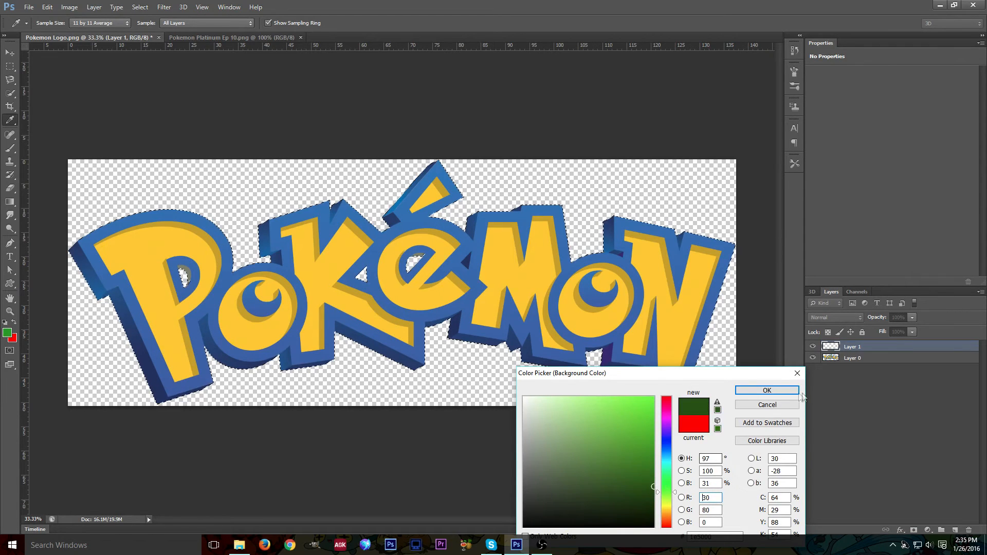
pyautogui.click(767, 390)
# Fill the logo selection on the new layer with a vertical foreground-to-background gradient.
pyautogui.press('g')
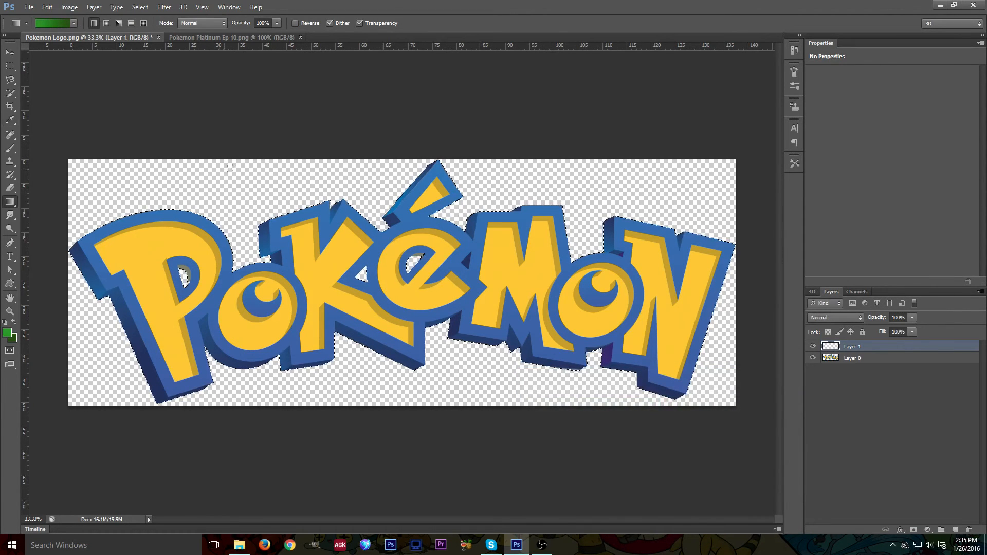
pyautogui.moveTo(397, 87); pyautogui.dragTo(394, 147)
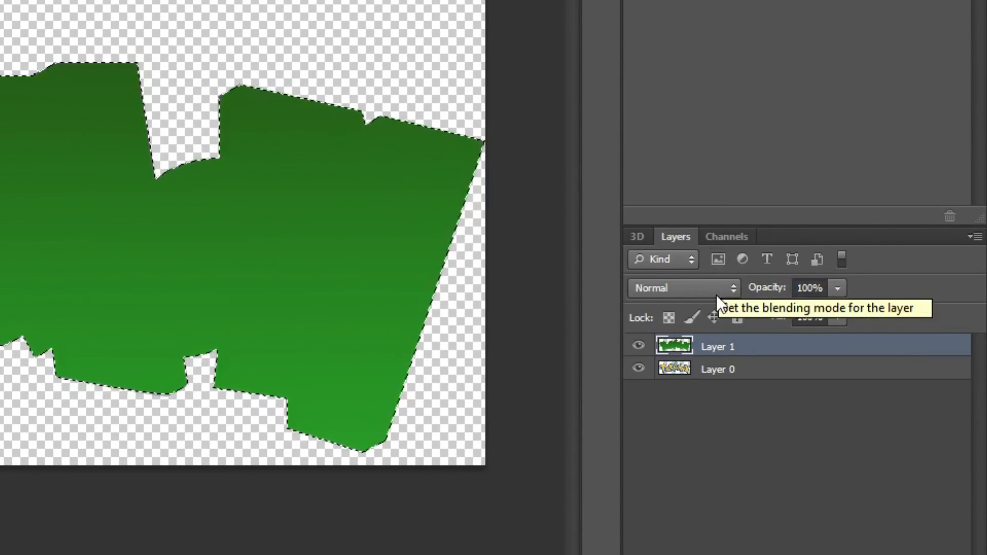
# Set the gradient layer's blending mode to Hard Light.
pyautogui.click(708, 288)
pyautogui.click(708, 288)
pyautogui.scroll(-1, 707, 288)
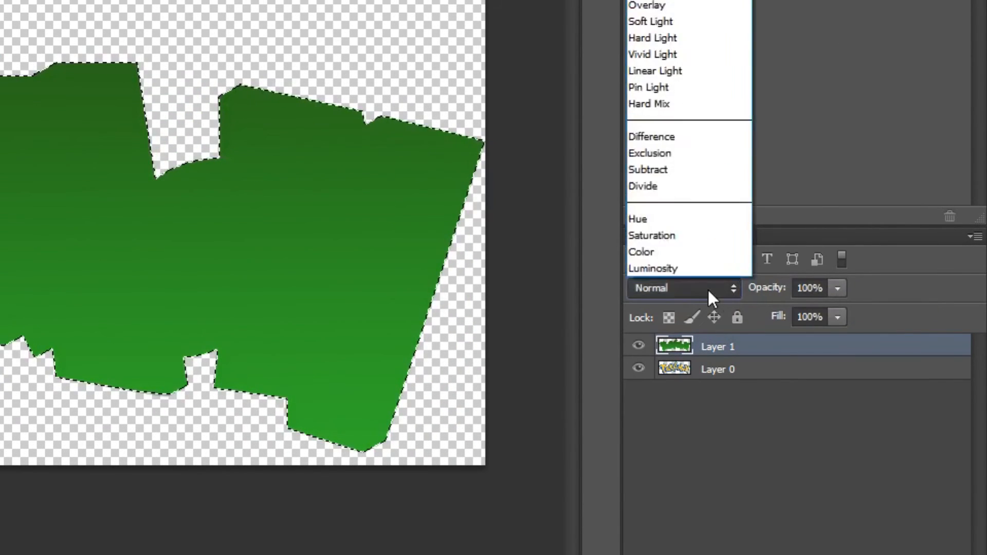
pyautogui.scroll(-5, 821, 315)
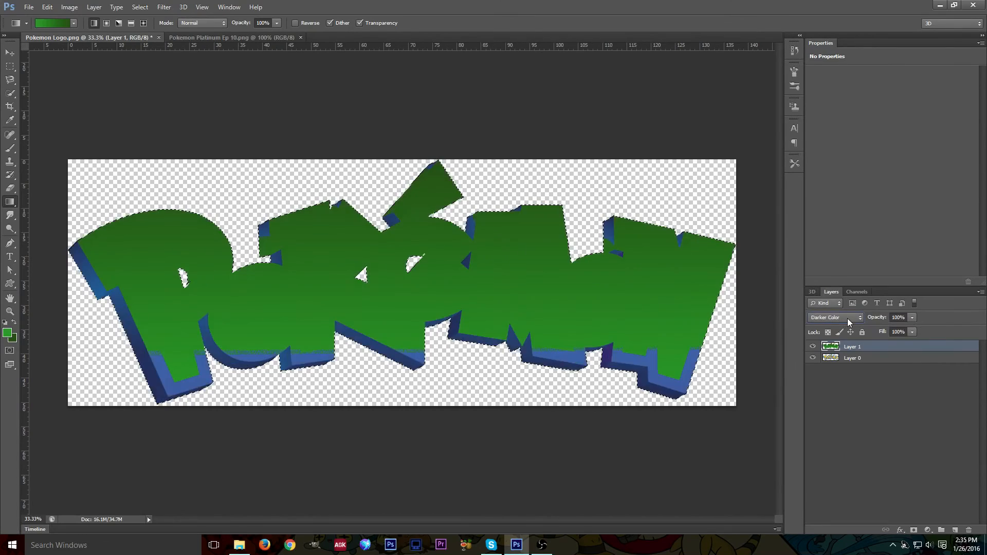
pyautogui.scroll(-6, 847, 319)
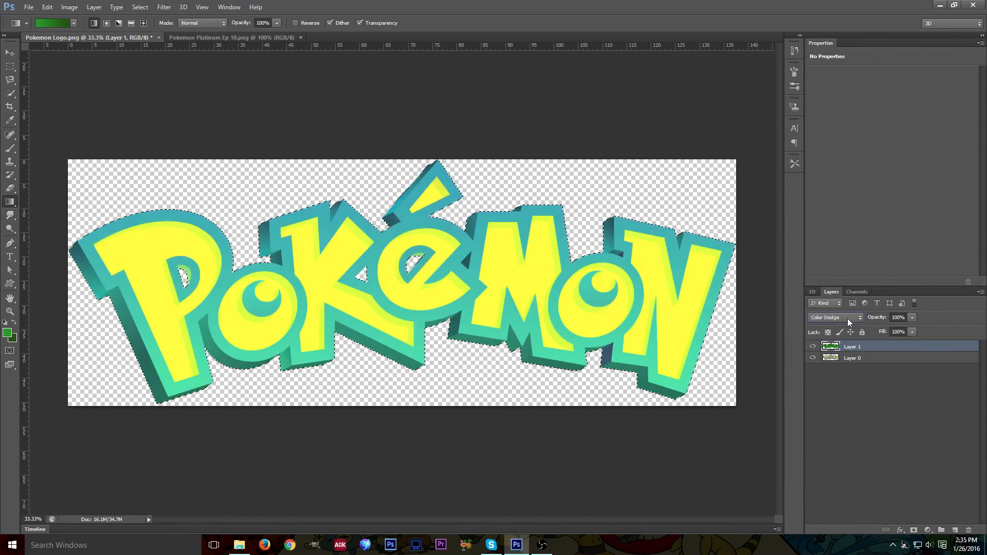
pyautogui.scroll(-2, 848, 319)
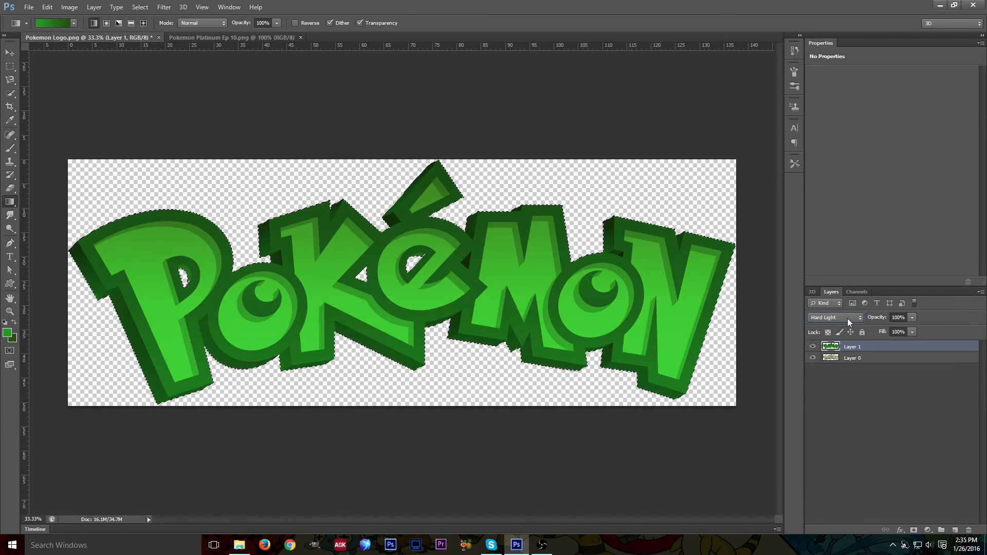
pyautogui.click(9, 65)
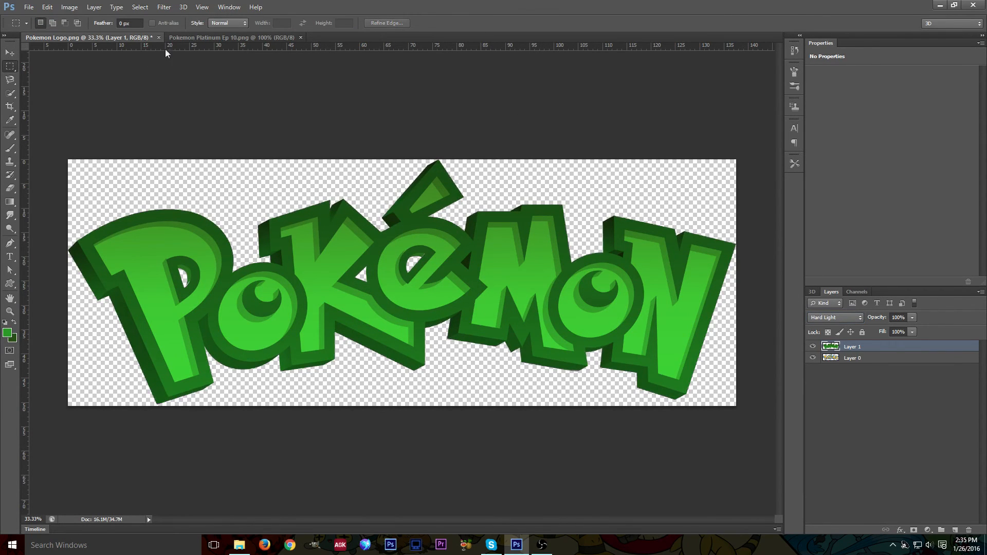
# Switch to the episode thumbnail to compare it with the recoloured logo, then return to the logo.
pyautogui.click(205, 38)
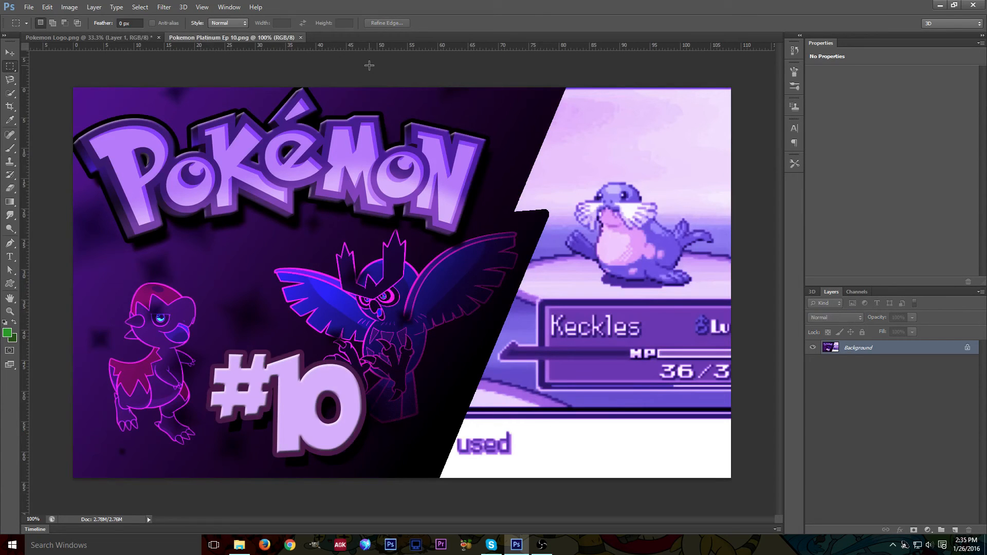
pyautogui.click(151, 37)
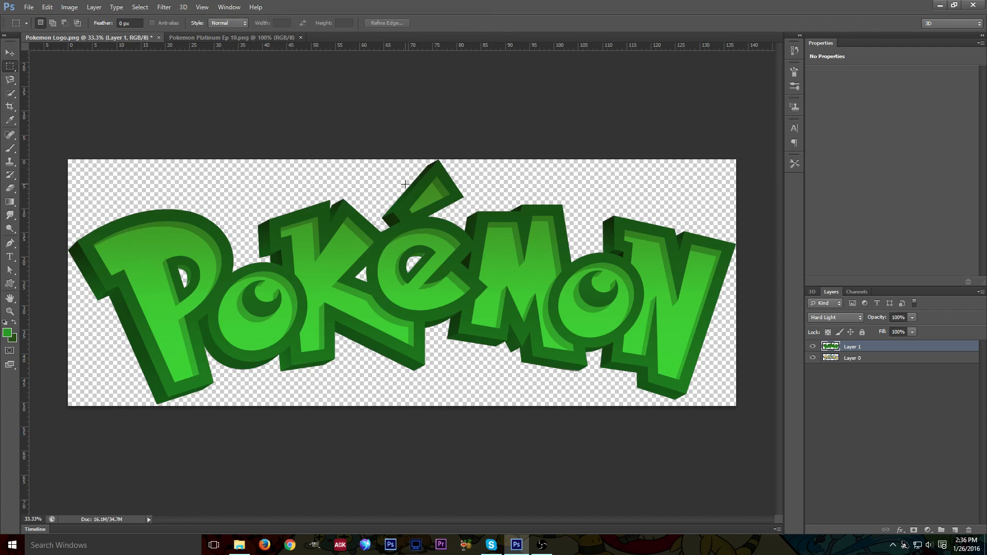
# Save the logo as a Photoshop PSD file named "Pokemon Leaf Green Logo" in the Pictures folder.
pyautogui.click(29, 7)
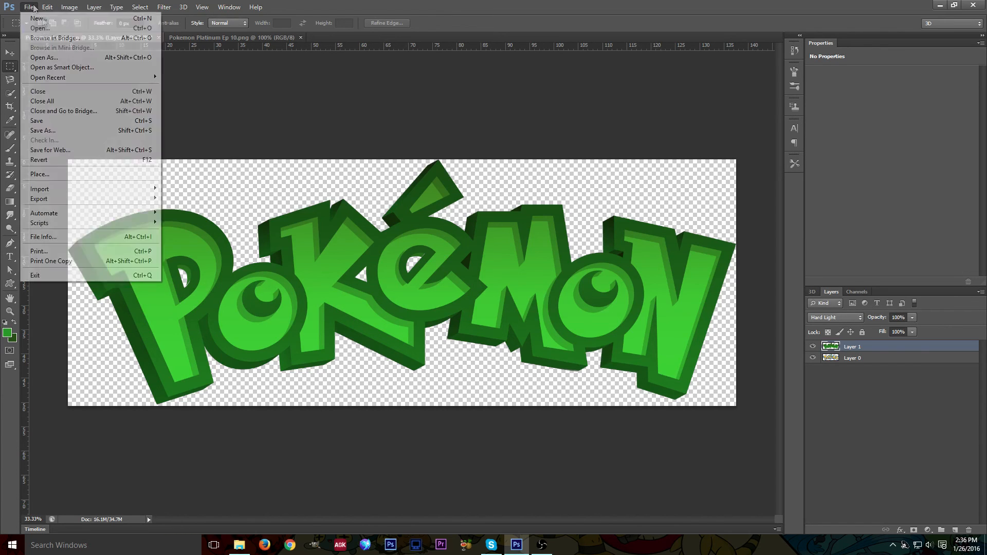
pyautogui.click(497, 82)
pyautogui.click(29, 7)
pyautogui.click(44, 131)
pyautogui.write('Pokemon L')
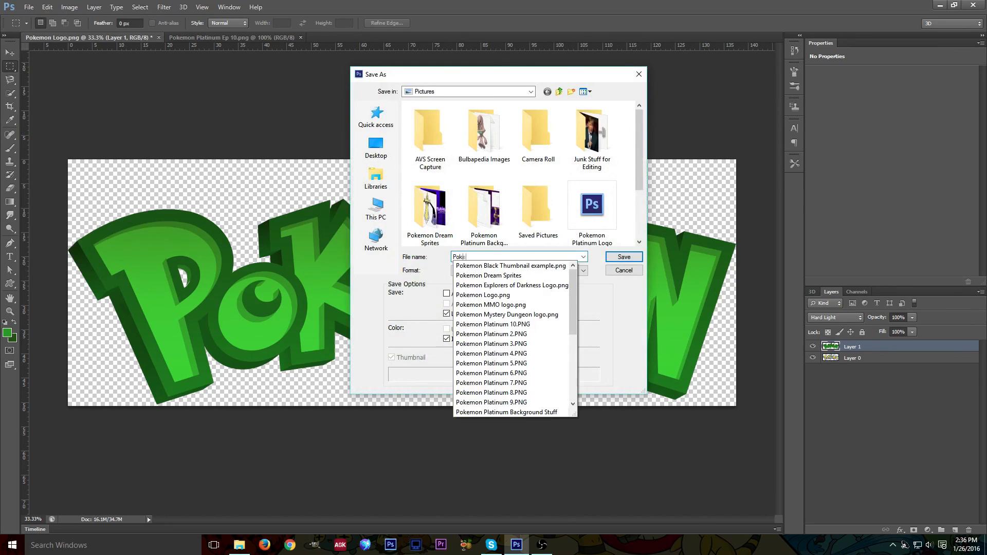
pyautogui.write('eaf Green Logo')
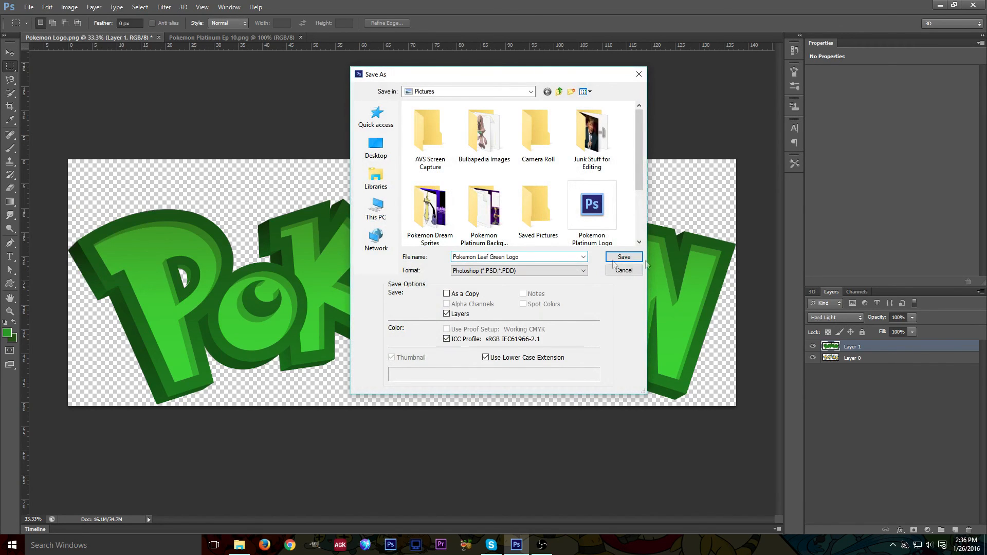
pyautogui.click(625, 257)
pyautogui.click(621, 168)
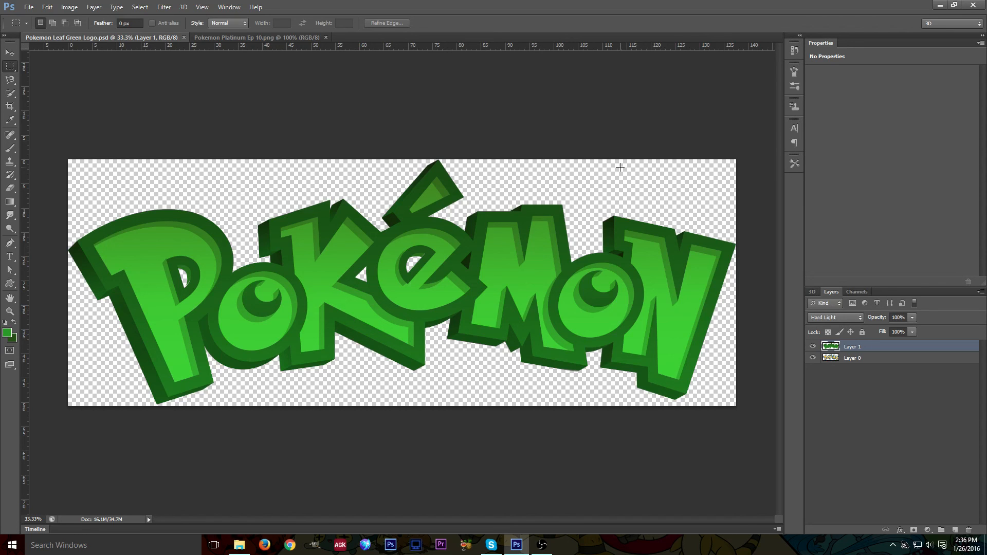
# Switch to the episode thumbnail again for comparison, then return to the saved green logo.
pyautogui.click(234, 38)
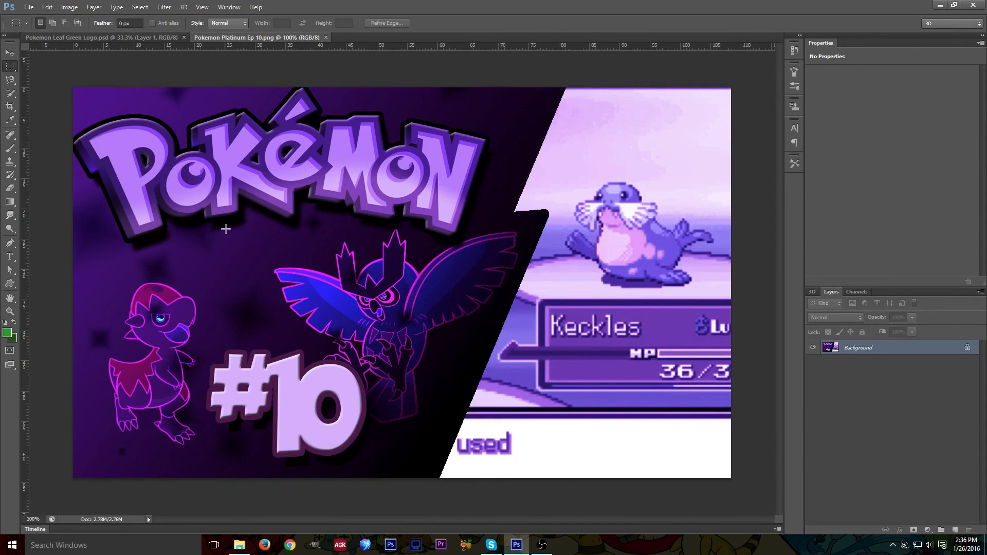
pyautogui.click(157, 39)
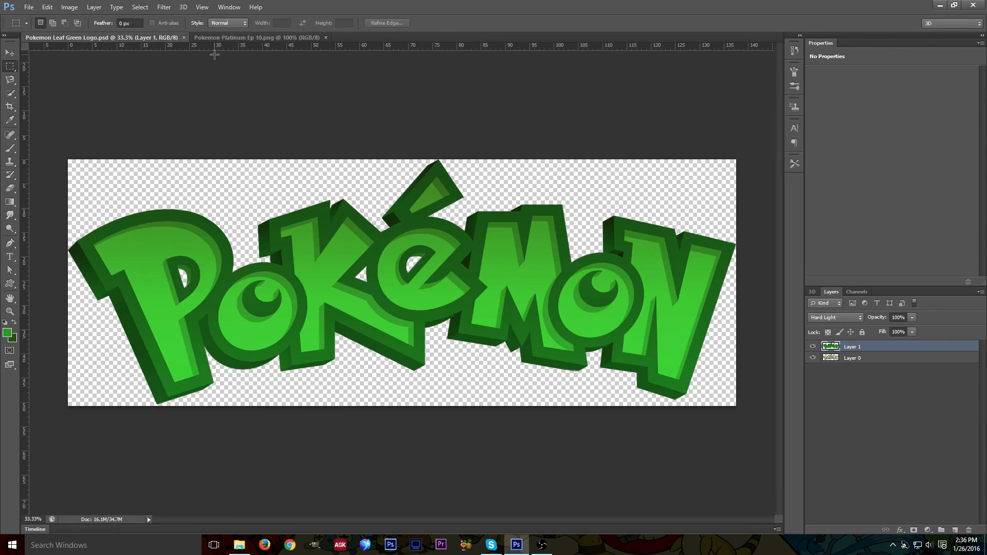